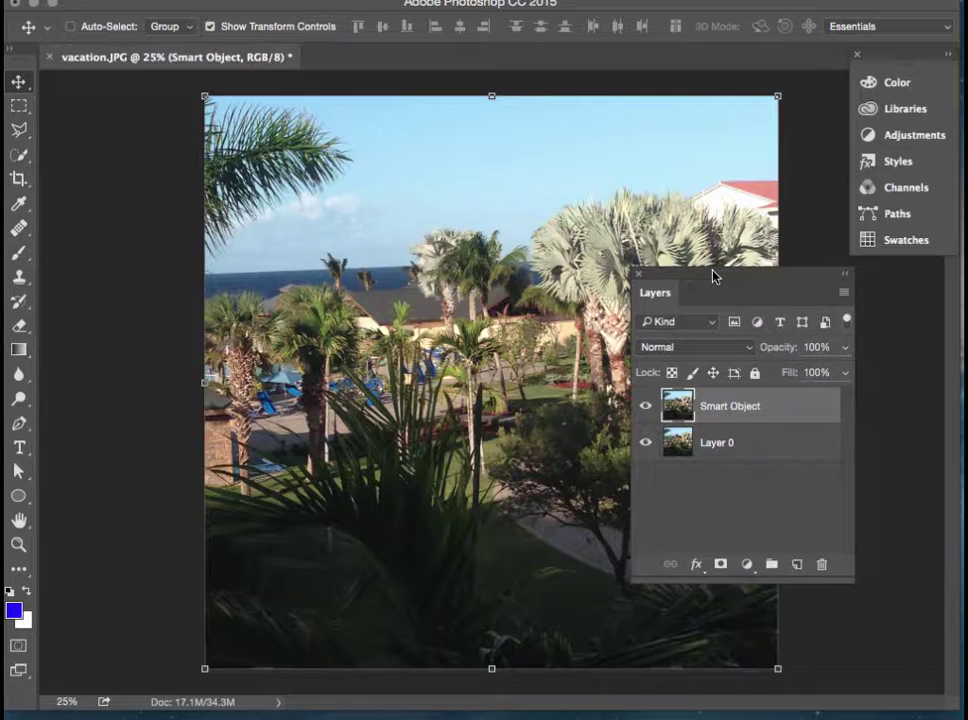
Step: Convert the upper image layer above Layer 0 to a smart object
{"action": "right_click", "coordinate": [719, 410]}
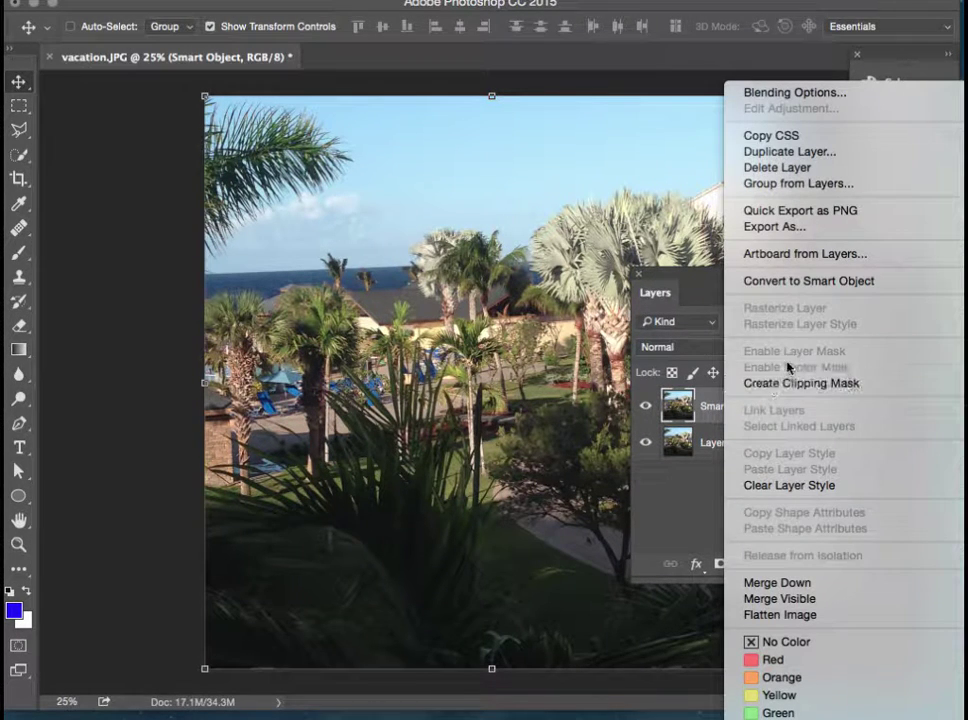
{"action": "left_click", "coordinate": [808, 284]}
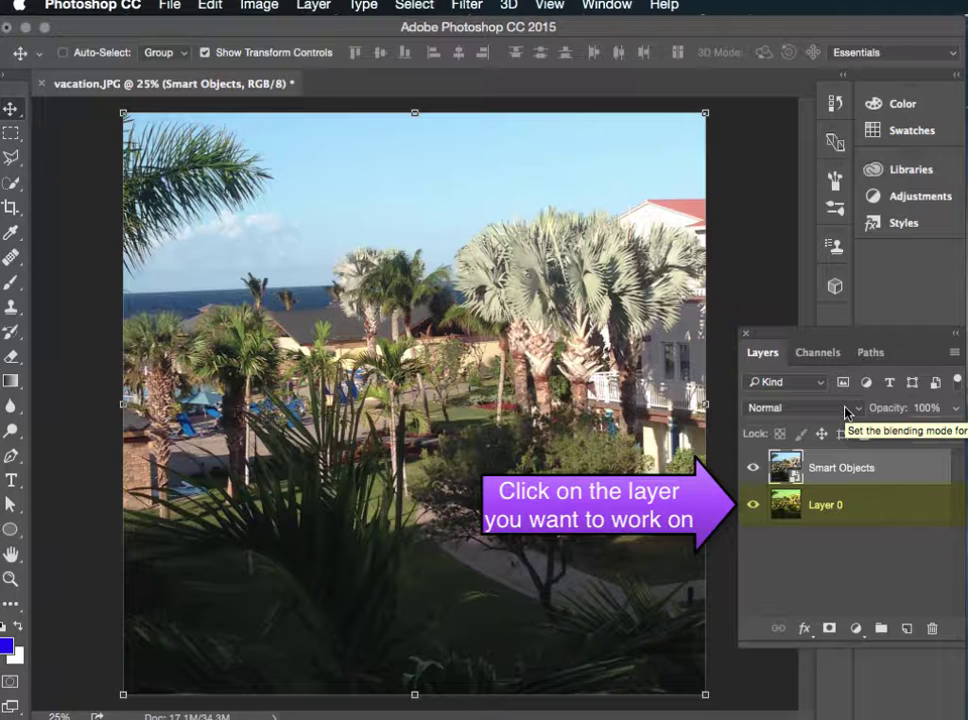
Step: Hide the Smart Objects layer and shrink Layer 0 to a small thumbnail in the canvas's lower-right corner
{"action": "left_click", "coordinate": [824, 507]}
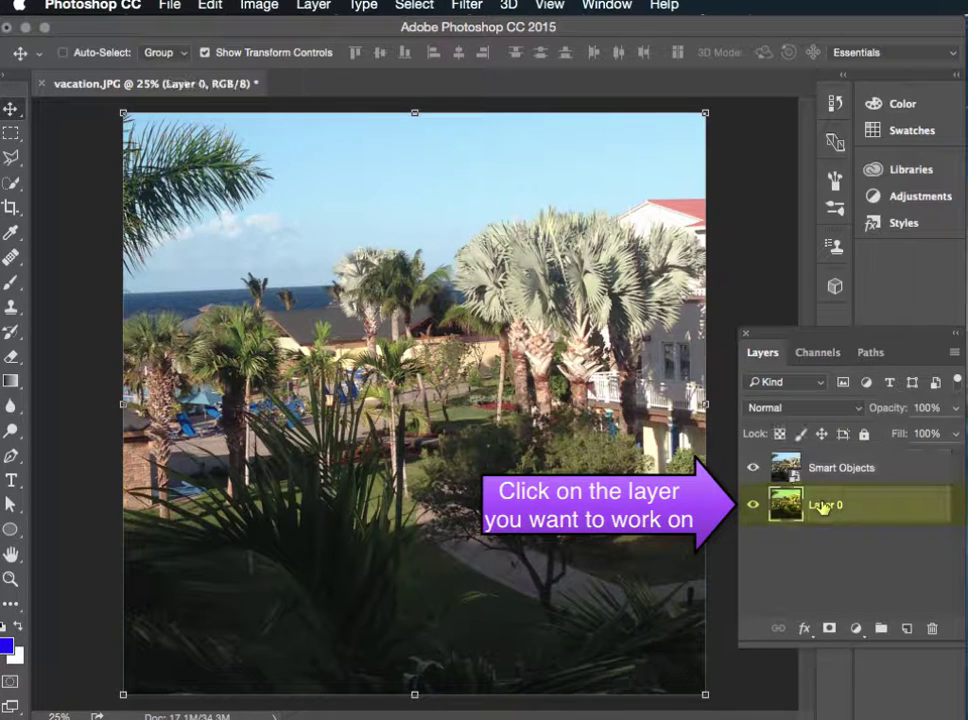
{"action": "left_click", "coordinate": [757, 473]}
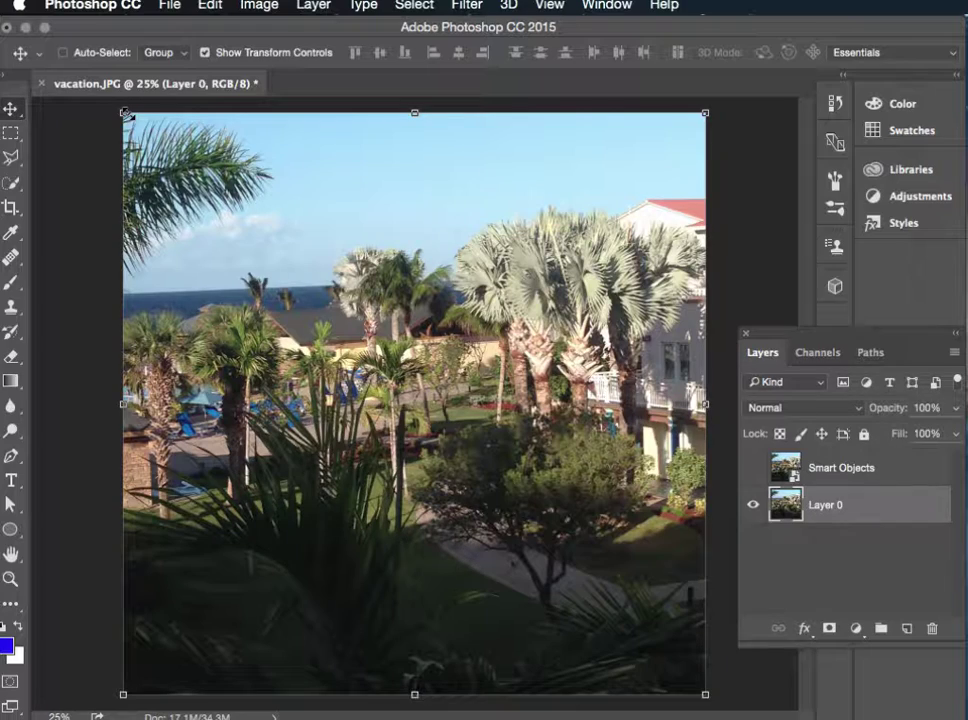
{"action": "left_click_drag", "start_coordinate": [125, 113], "coordinate": [645, 649]}
{"action": "key", "text": "Return"}
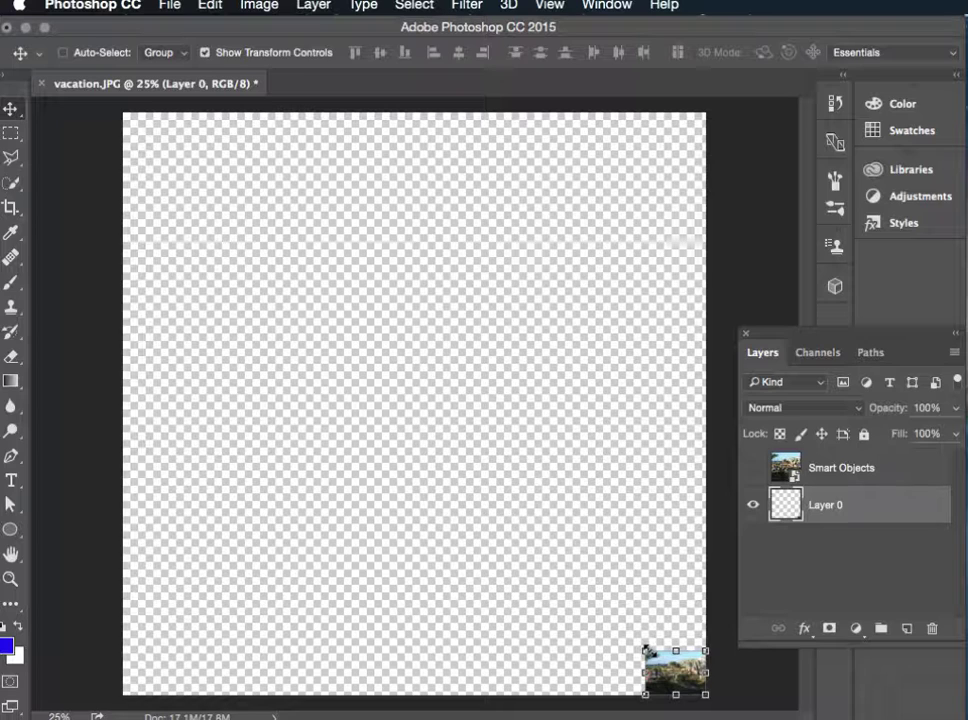
Step: Scale the shrunken Layer 0 back up to fill the canvas
{"action": "left_click_drag", "start_coordinate": [645, 651], "coordinate": [121, 104]}
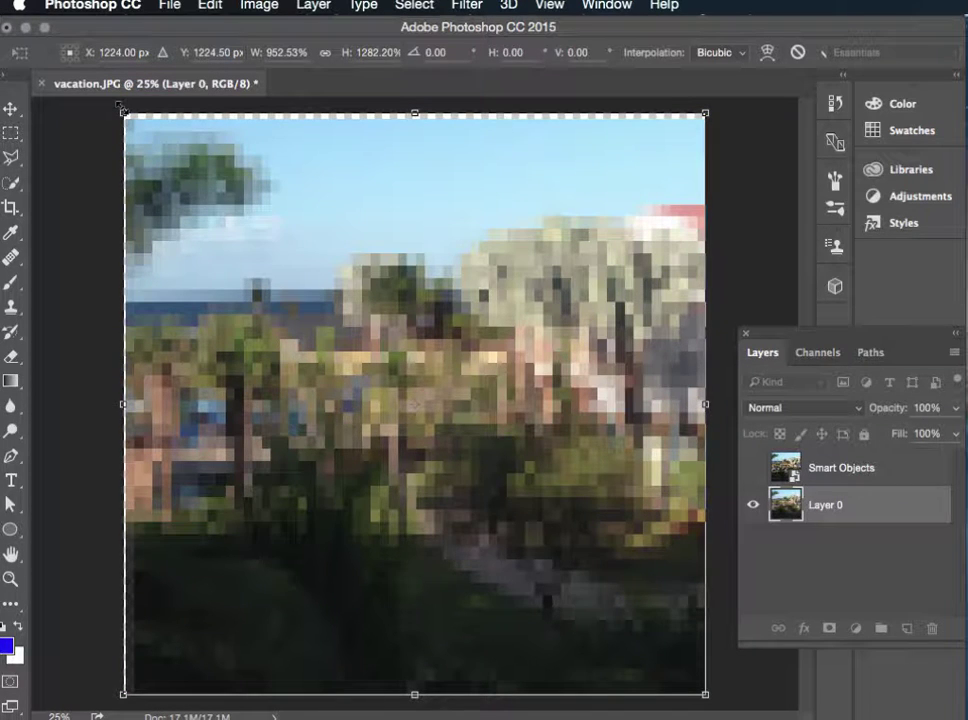
{"action": "key", "text": "Return"}
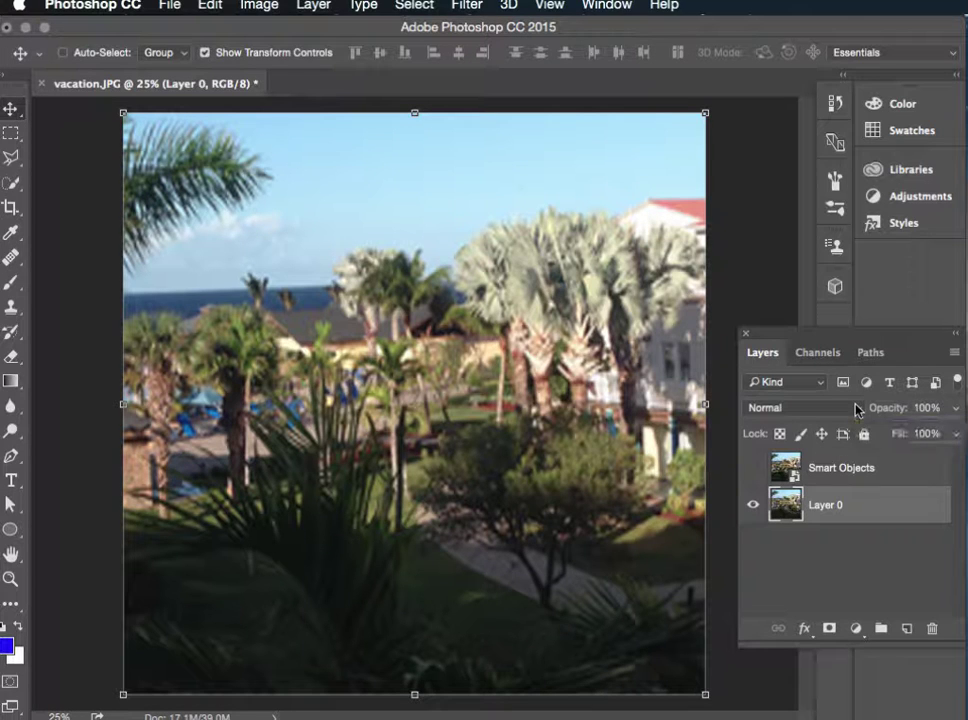
Step: Show only the Smart Objects layer and scale it to 2.86% width and 2.61% height in the canvas's lower-right corner
{"action": "left_click", "coordinate": [806, 477]}
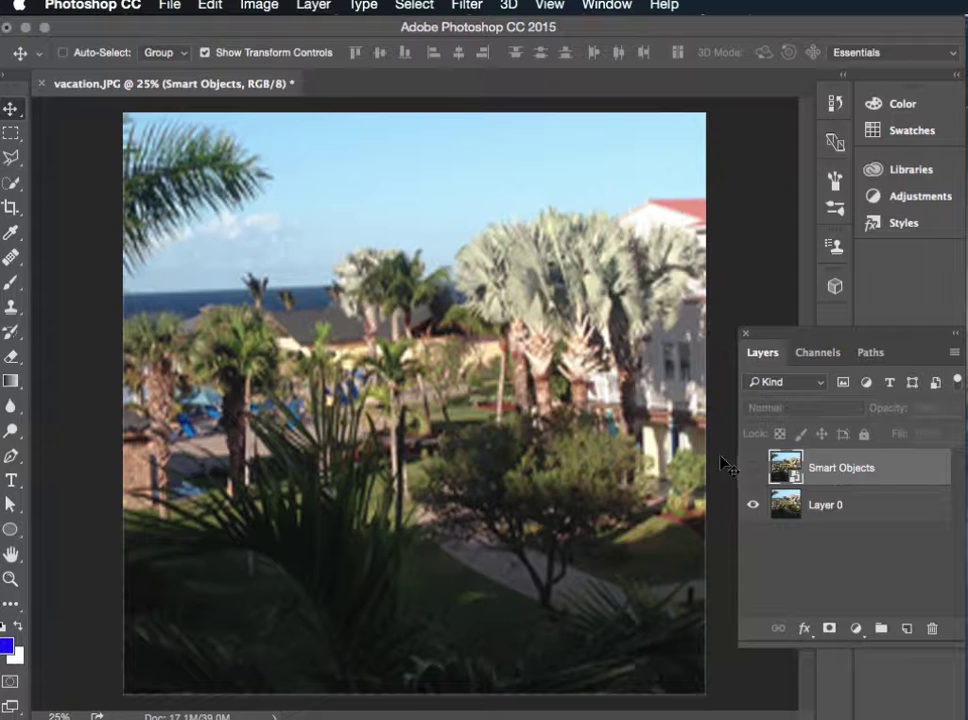
{"action": "left_click", "coordinate": [753, 467]}
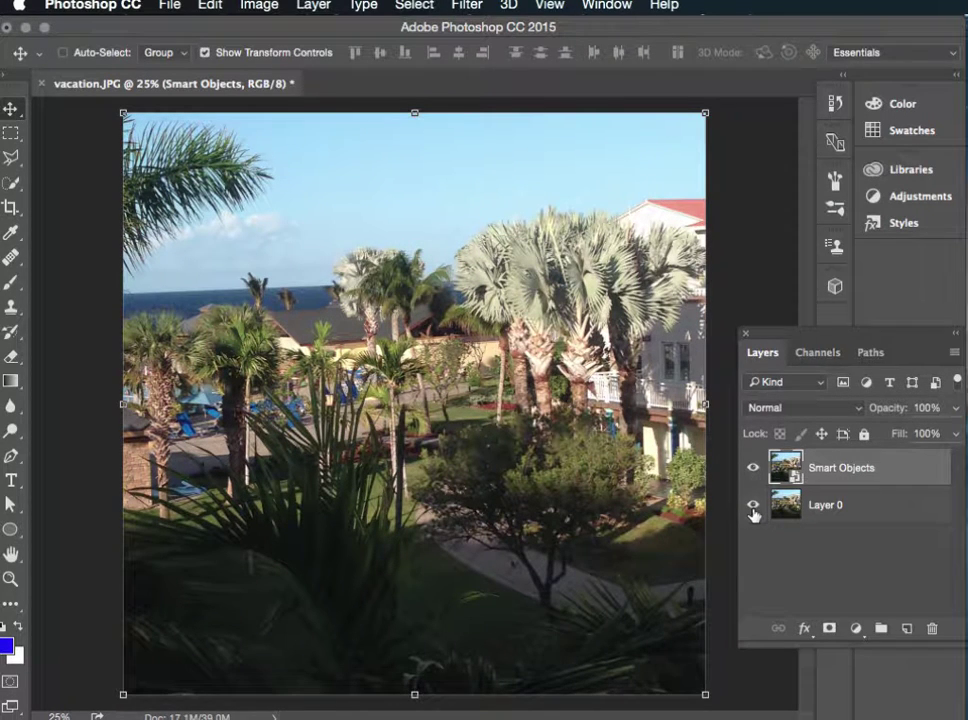
{"action": "left_click", "coordinate": [753, 507]}
{"action": "left_click_drag", "start_coordinate": [125, 113], "coordinate": [688, 675]}
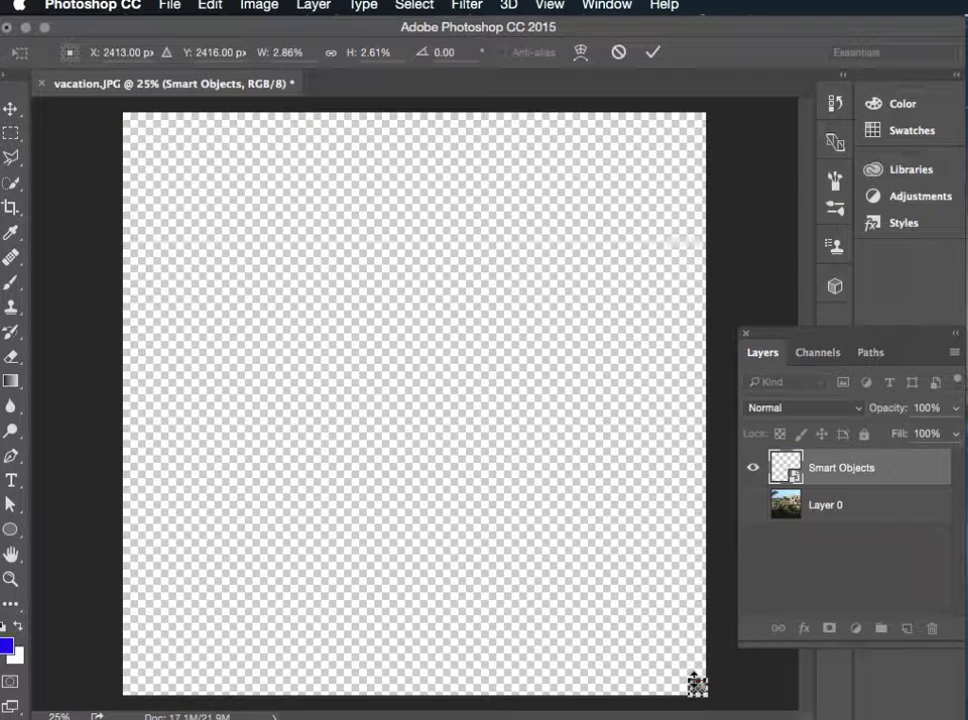
{"action": "key", "text": "Return"}
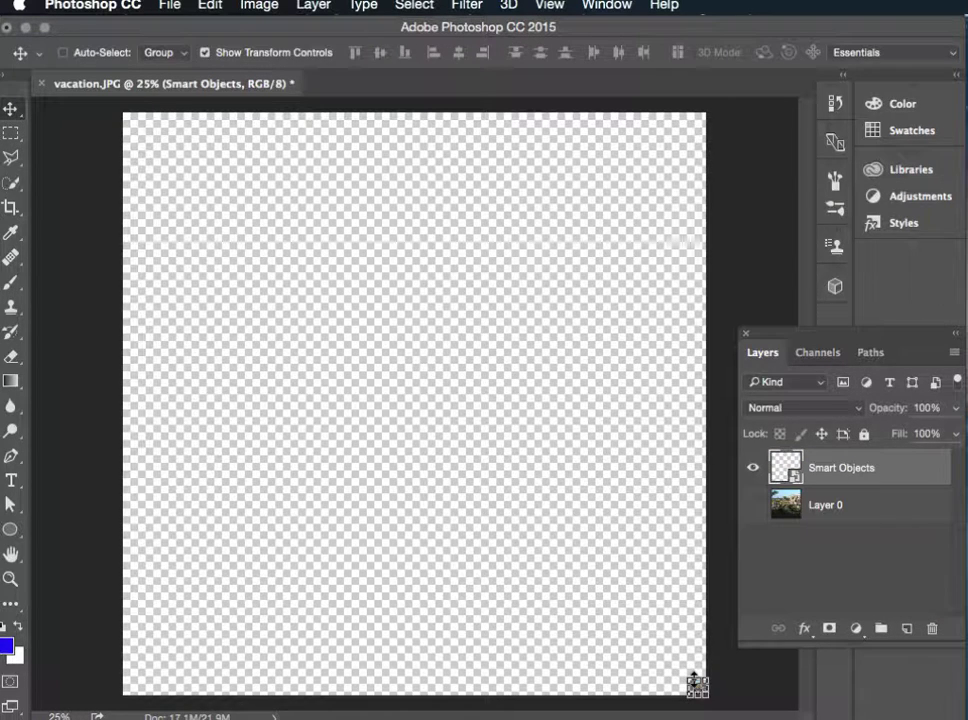
Step: Transform the Smart Objects layer back to 100% width and height so it fills the canvas
{"action": "key", "text": "ctrl+t"}
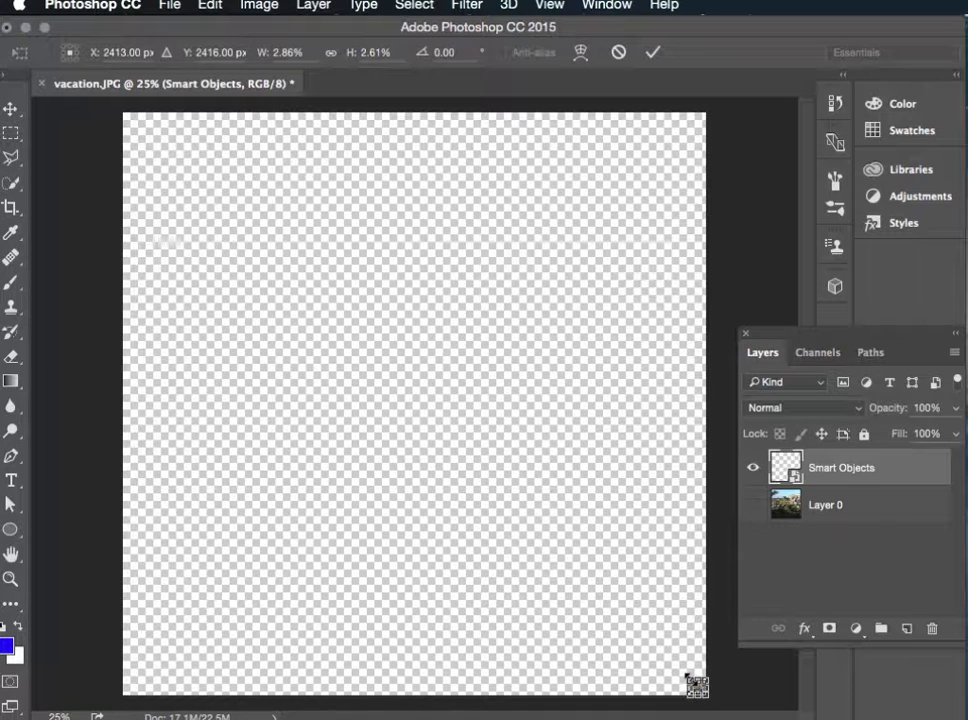
{"action": "left_click_drag", "start_coordinate": [688, 681], "coordinate": [127, 115]}
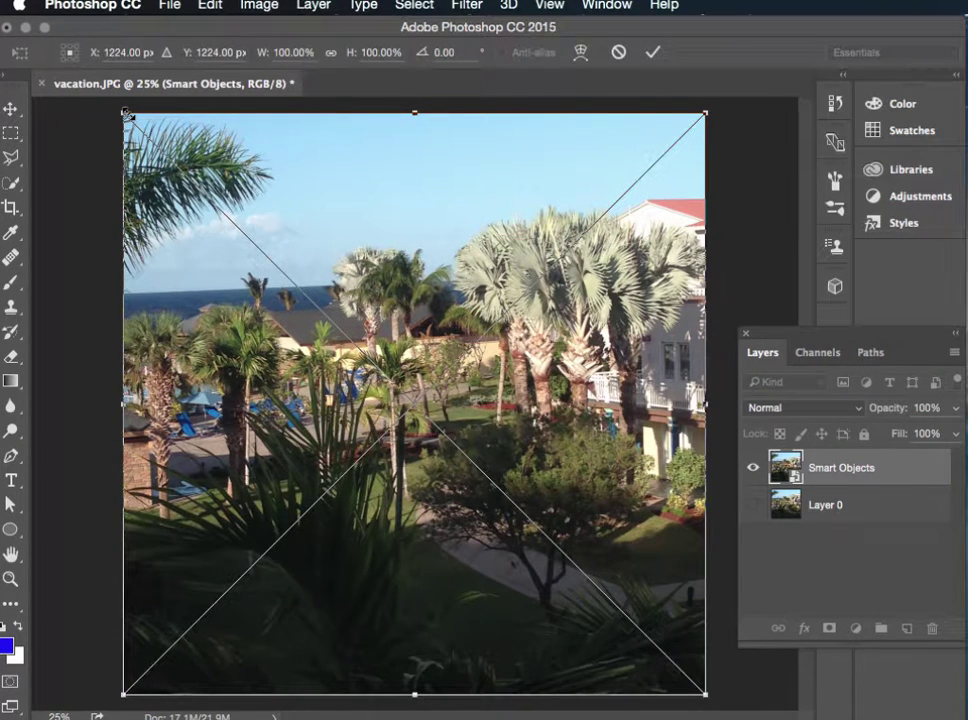
{"action": "key", "text": "Return"}
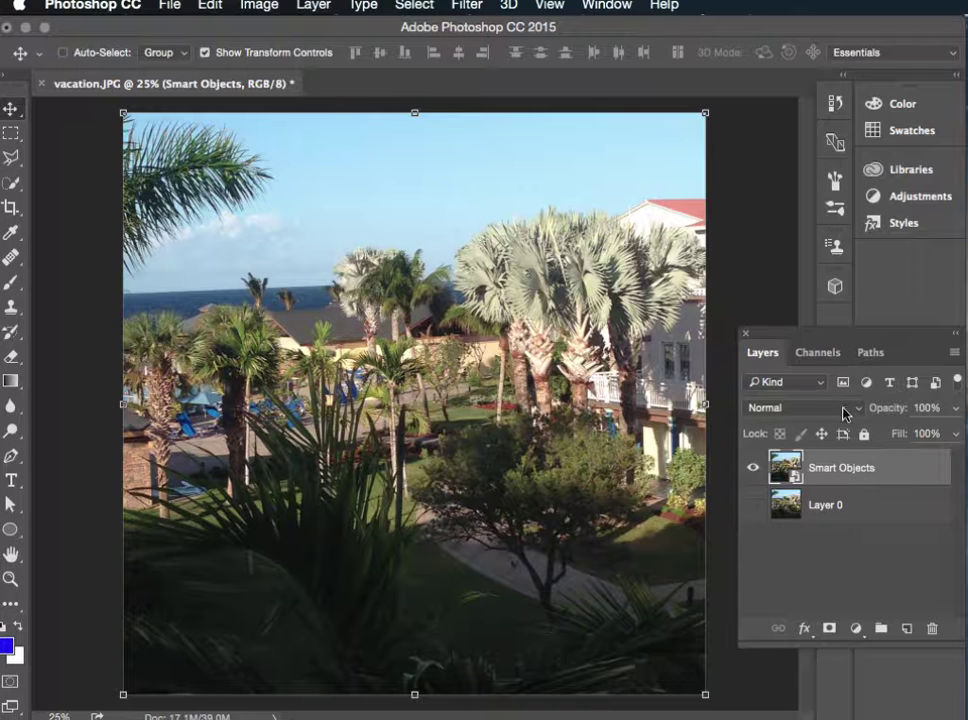
Step: Open the smart object's contents and add a Brightness/Contrast adjustment layer with brightness -50 and reduced contrast
{"action": "double_click", "coordinate": [795, 481]}
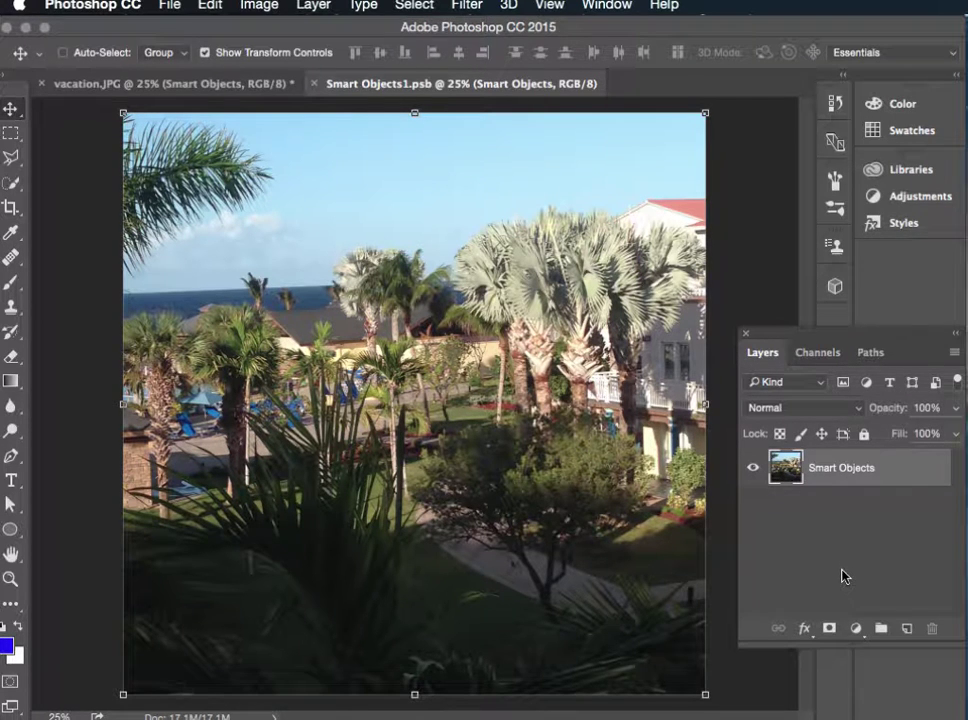
{"action": "left_click", "coordinate": [855, 629]}
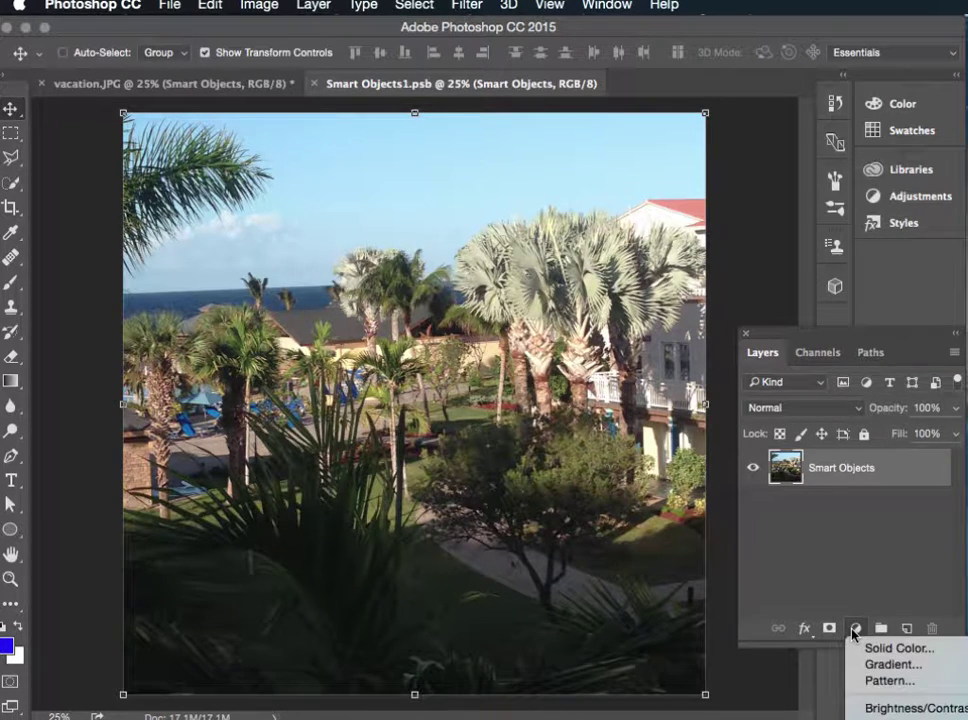
{"action": "left_click", "coordinate": [906, 706]}
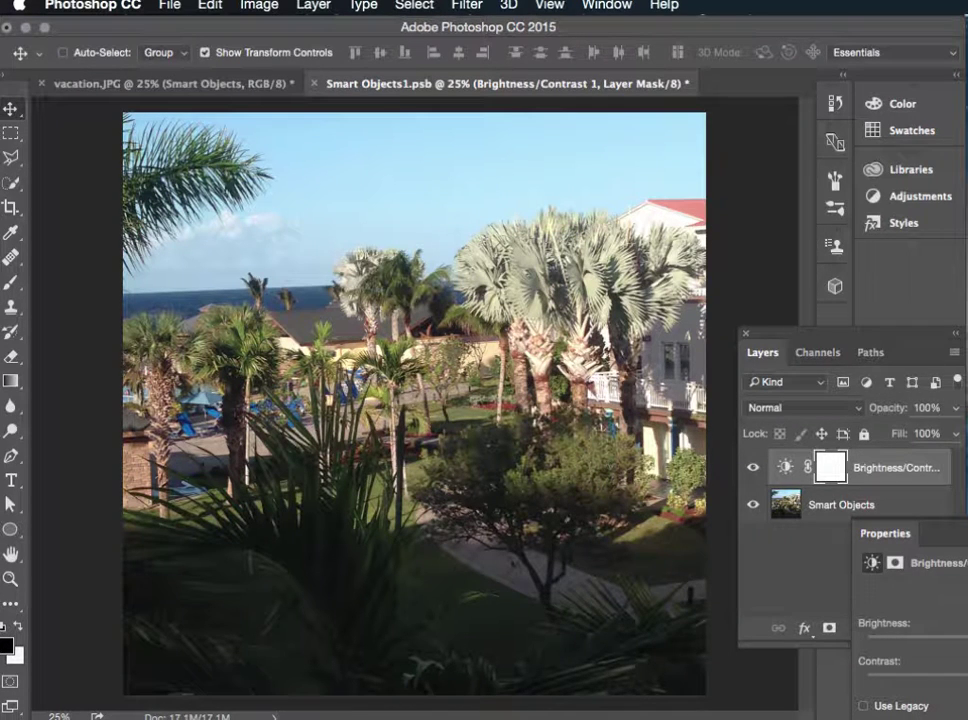
{"action": "left_click_drag", "start_coordinate": [930, 533], "coordinate": [893, 453]}
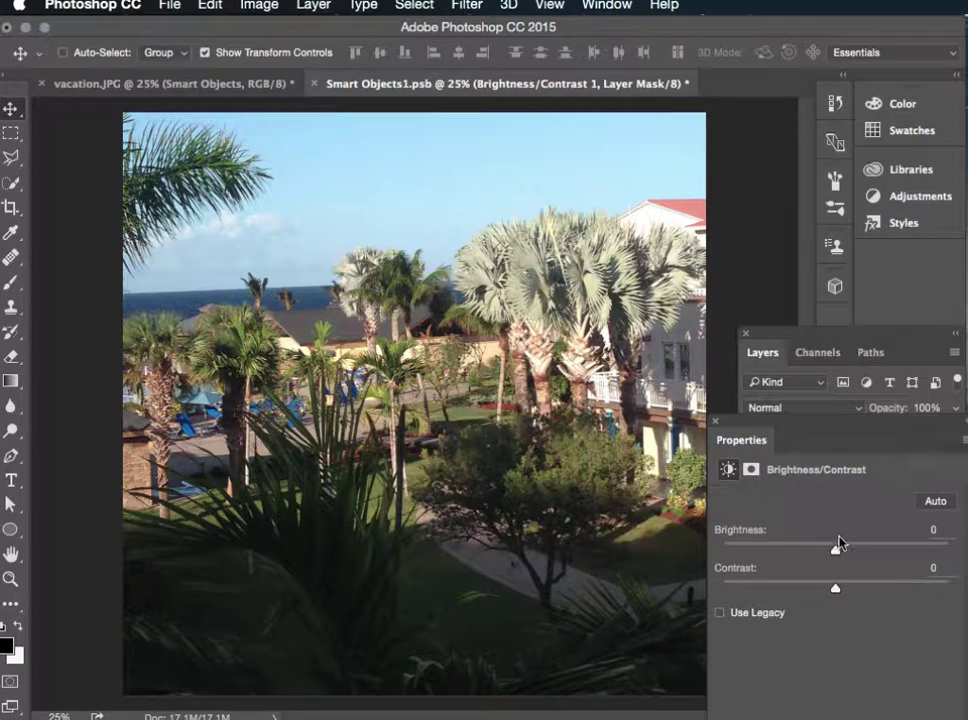
{"action": "left_click_drag", "start_coordinate": [838, 551], "coordinate": [798, 551]}
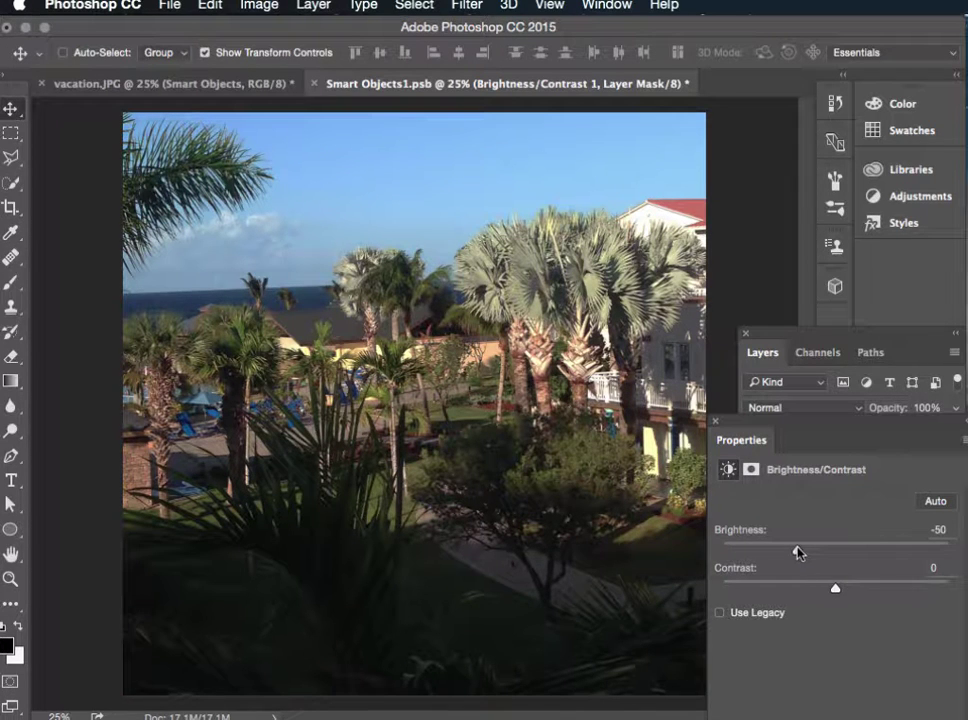
{"action": "left_click_drag", "start_coordinate": [834, 588], "coordinate": [802, 589]}
{"action": "left_click", "coordinate": [715, 421]}
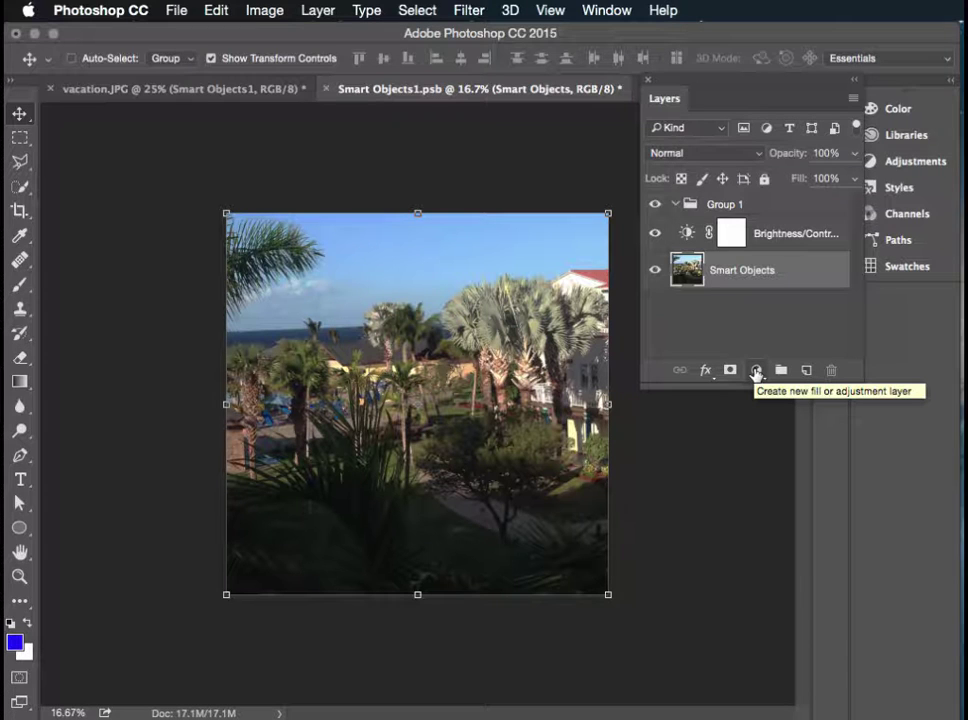
Step: Add a Hue/Saturation adjustment layer above the Smart Objects layer with saturation +10 and lightness +8
{"action": "left_click", "coordinate": [756, 371]}
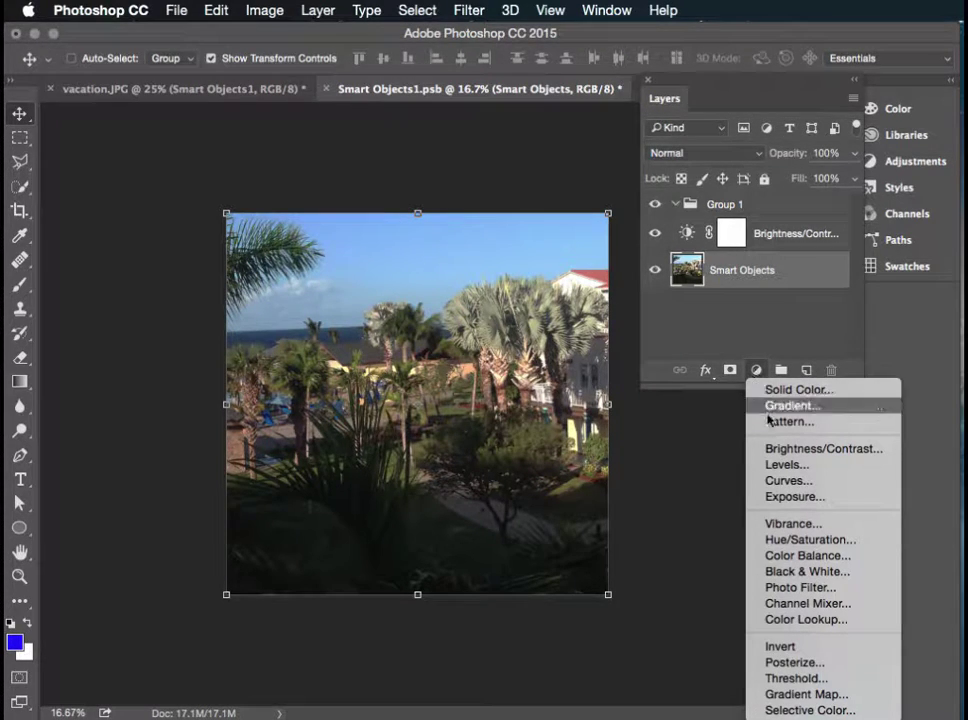
{"action": "left_click", "coordinate": [794, 541]}
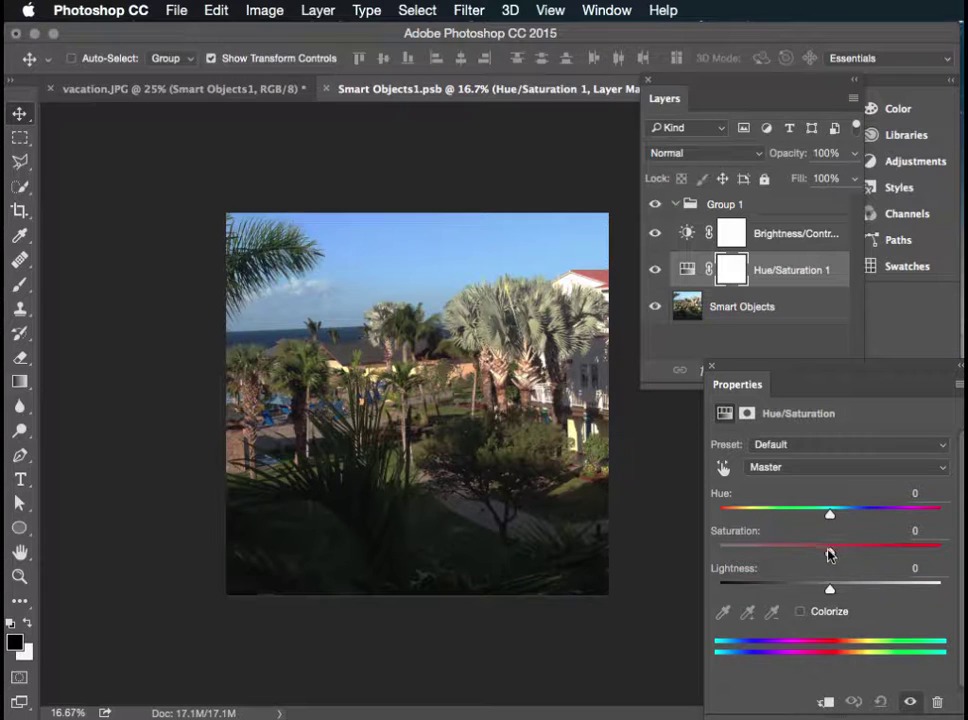
{"action": "left_click_drag", "start_coordinate": [829, 551], "coordinate": [842, 556]}
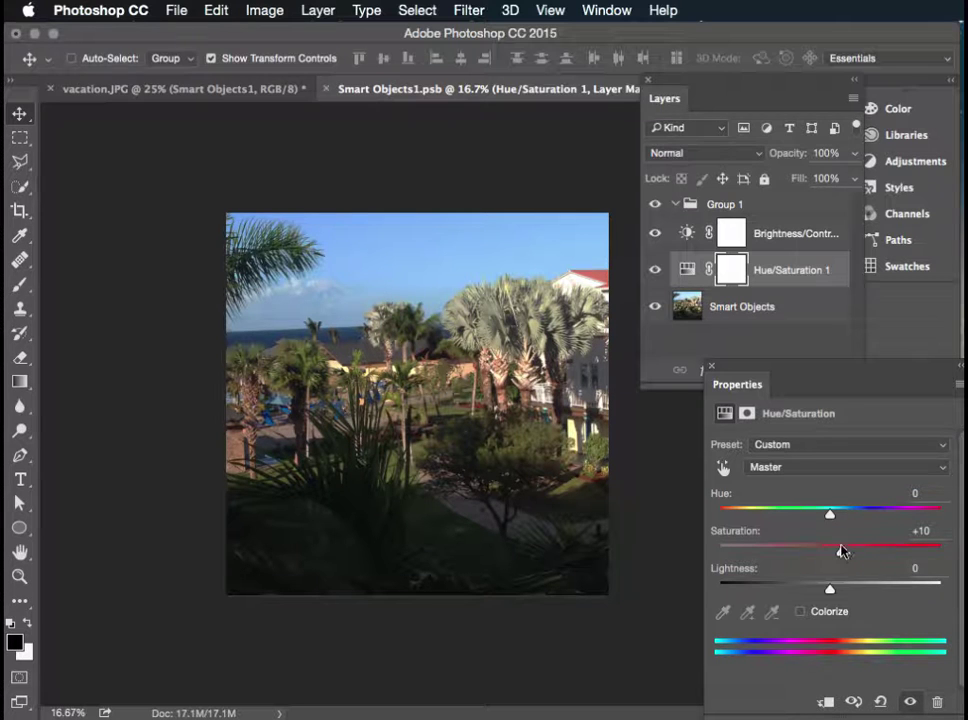
{"action": "left_click_drag", "start_coordinate": [829, 588], "coordinate": [833, 595]}
{"action": "left_click_drag", "start_coordinate": [834, 594], "coordinate": [836, 595]}
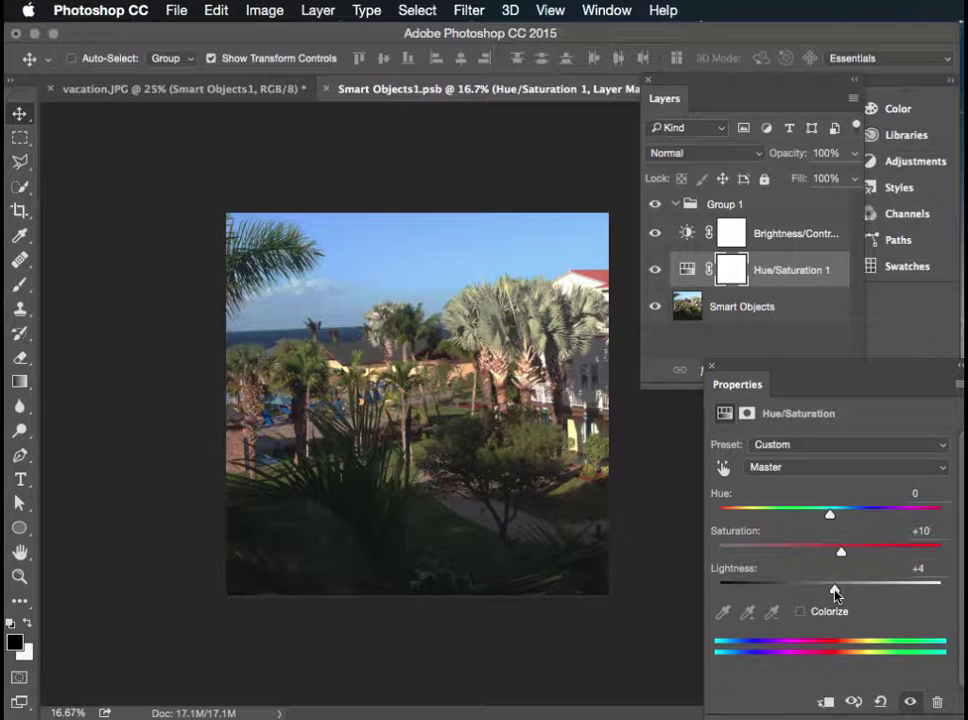
{"action": "left_click_drag", "start_coordinate": [836, 595], "coordinate": [839, 593]}
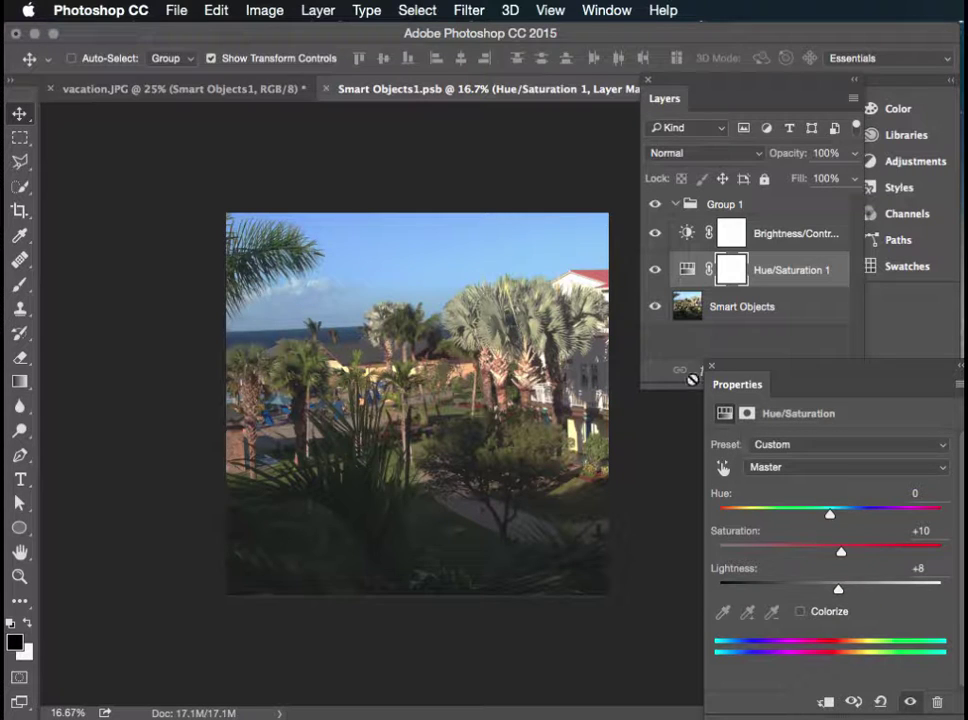
{"action": "left_click", "coordinate": [708, 368]}
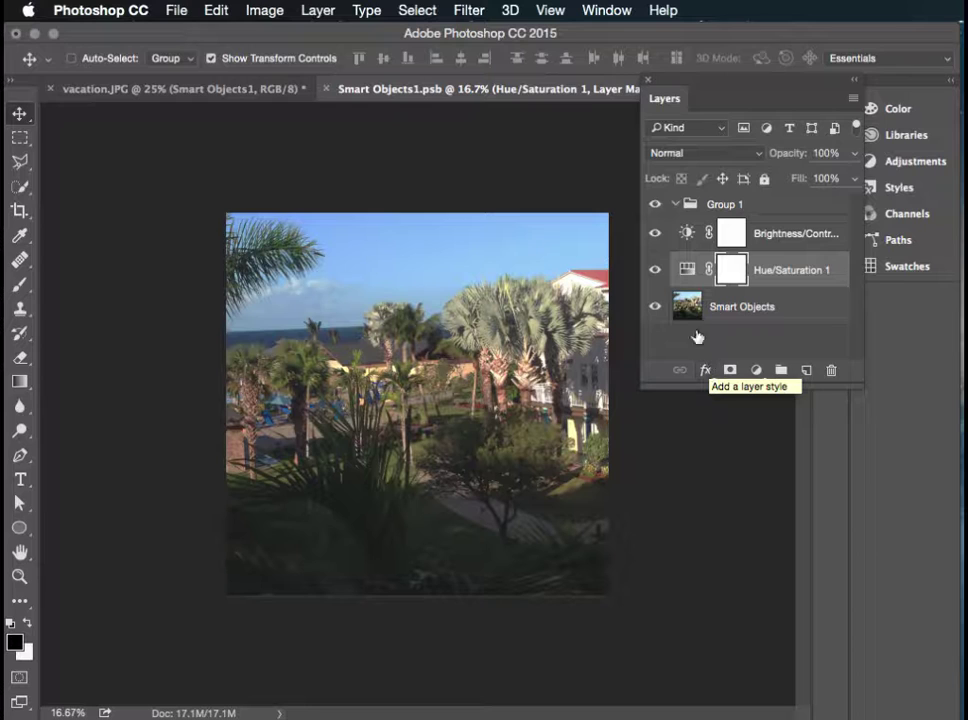
Step: Save the edited smart object contents and close Smart Objects1.psb to return to vacation.JPG
{"action": "left_click", "coordinate": [172, 12]}
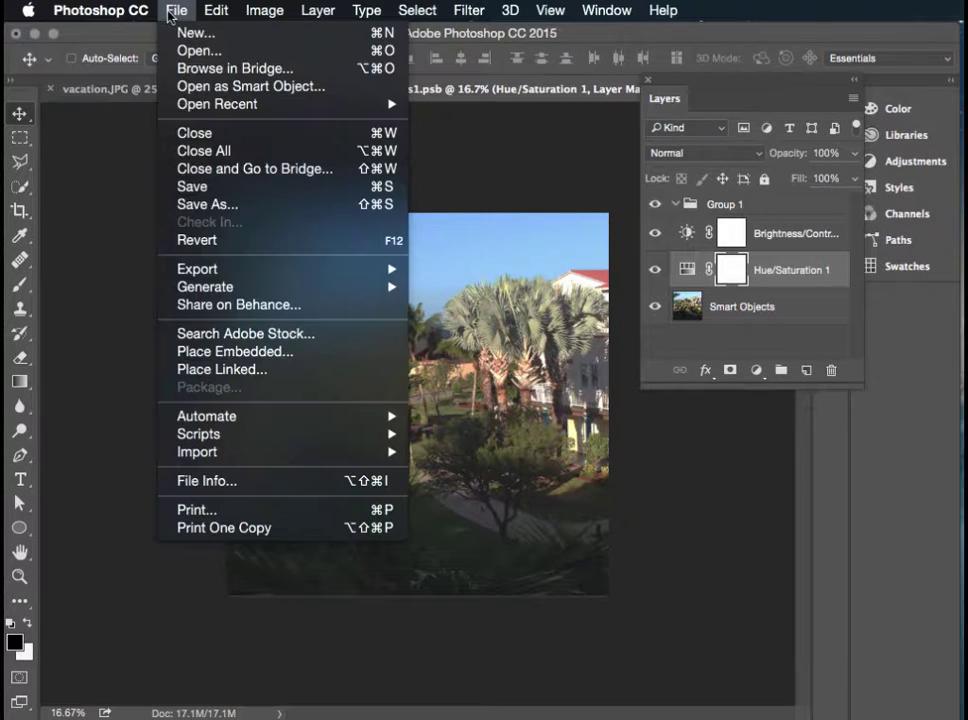
{"action": "left_click", "coordinate": [242, 187]}
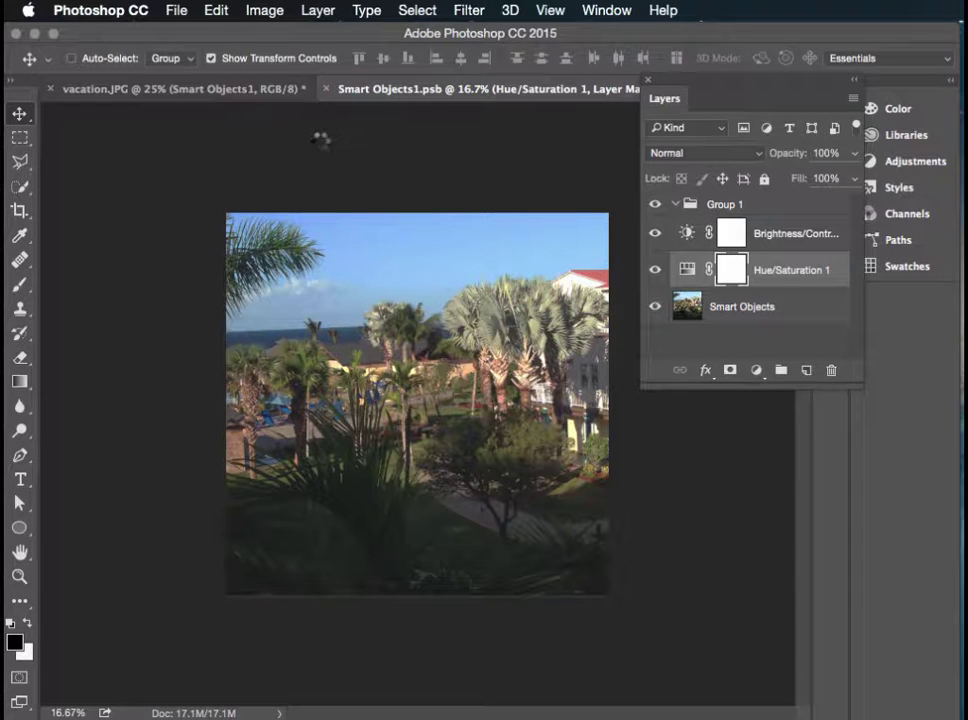
{"action": "left_click", "coordinate": [325, 91]}
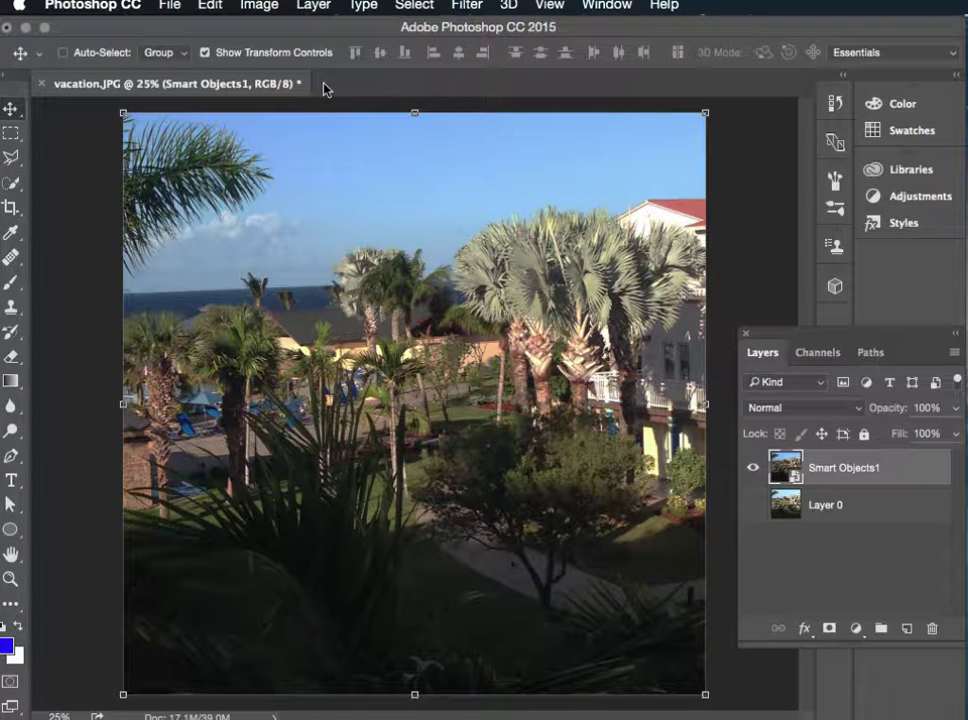